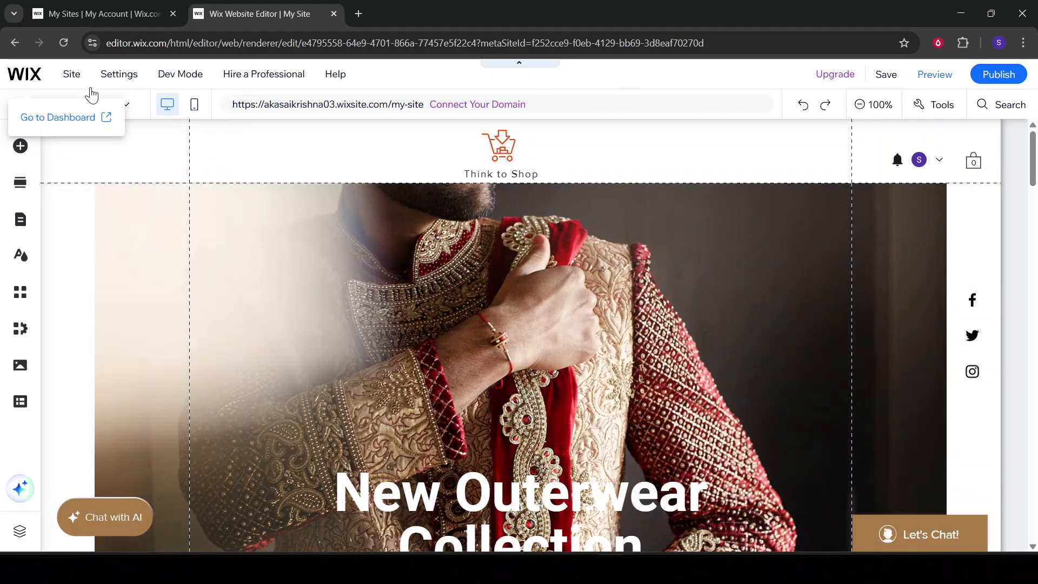
- Look over the home page and open the site's CMS
{"action": "scroll", "coordinate": [367, 307], "scroll_direction": "down", "scroll_amount": 15}
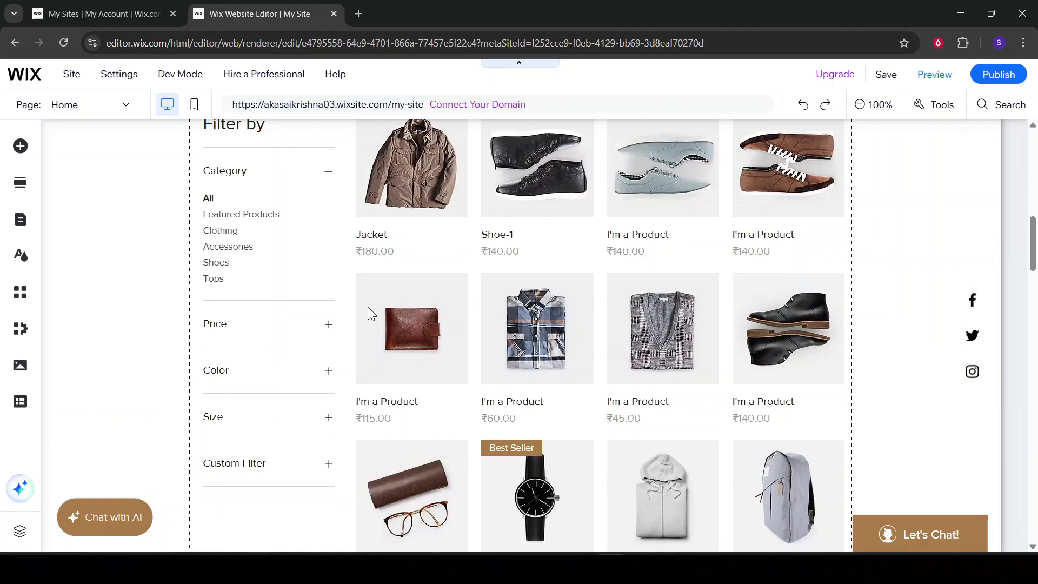
{"action": "scroll", "coordinate": [443, 349], "scroll_direction": "down", "scroll_amount": 8}
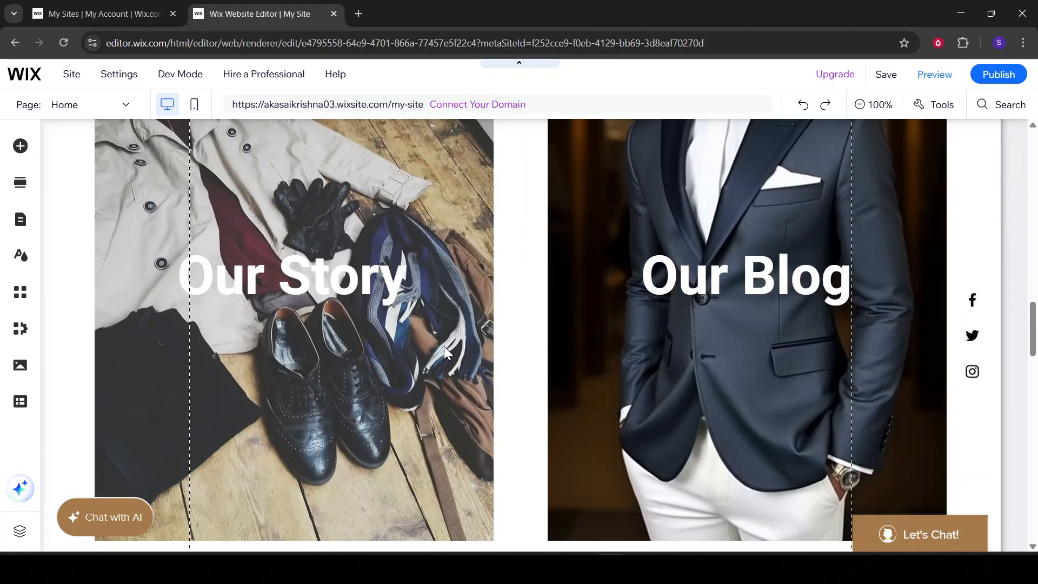
{"action": "scroll", "coordinate": [443, 349], "scroll_direction": "up", "scroll_amount": 4}
{"action": "scroll", "coordinate": [445, 352], "scroll_direction": "up", "scroll_amount": 15}
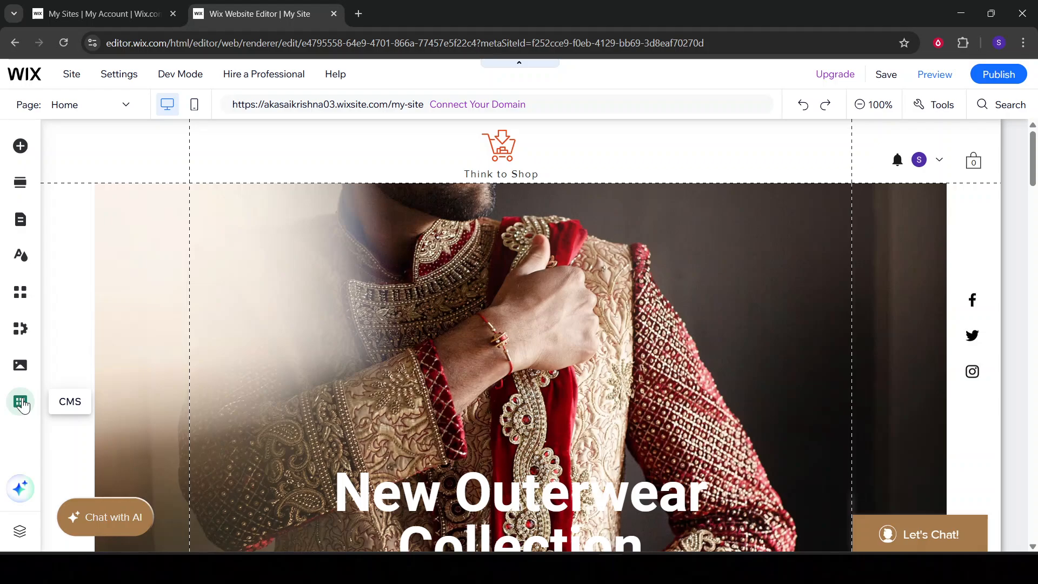
{"action": "left_click", "coordinate": [22, 406]}
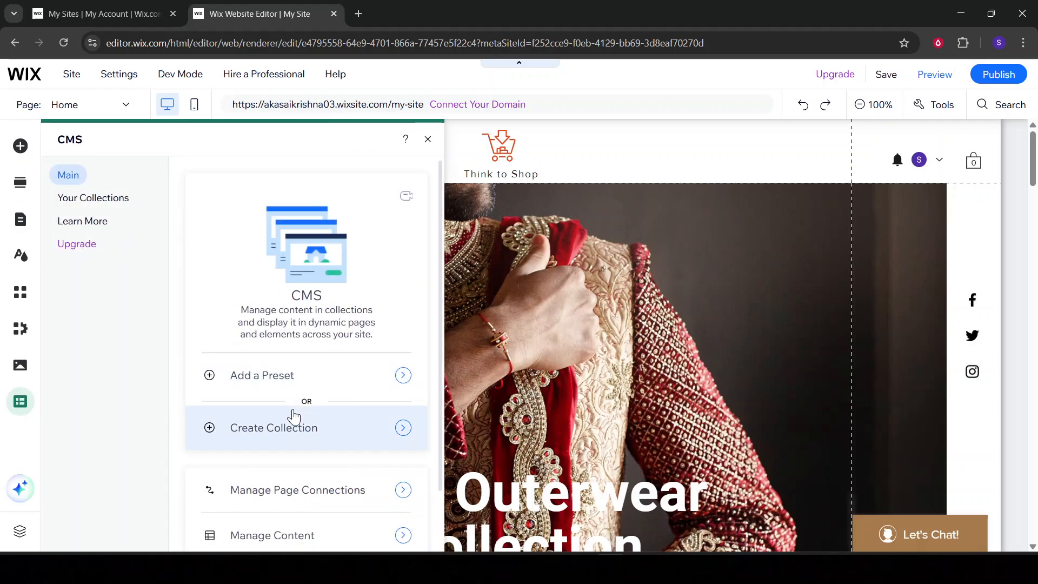
- Review the main CMS options and the ways to start a new collection, leaving without creating one
{"action": "scroll", "coordinate": [294, 417], "scroll_direction": "down", "scroll_amount": 2}
{"action": "scroll", "coordinate": [293, 416], "scroll_direction": "up", "scroll_amount": 2}
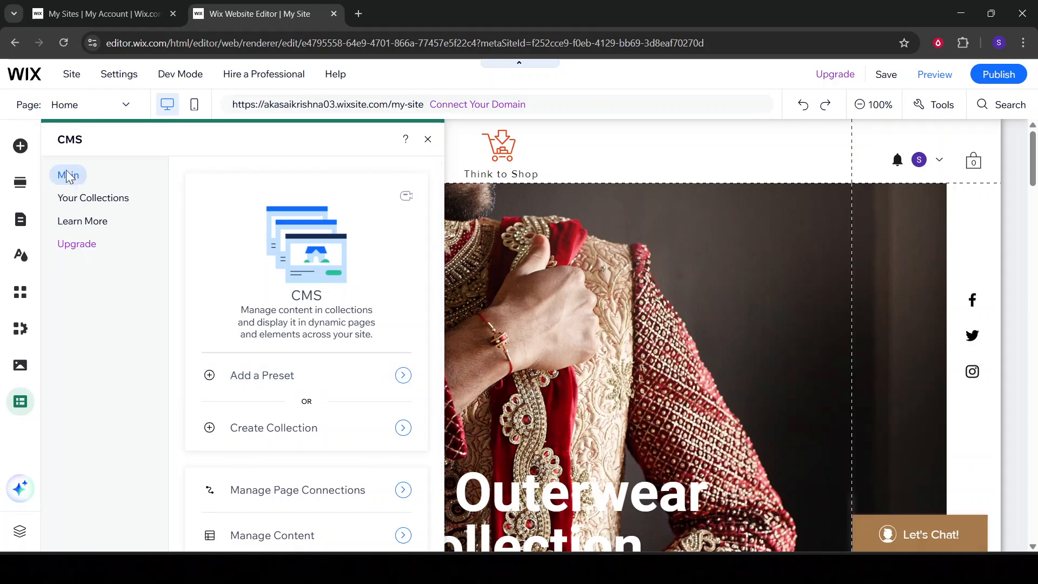
{"action": "left_click", "coordinate": [88, 203]}
{"action": "left_click", "coordinate": [72, 176]}
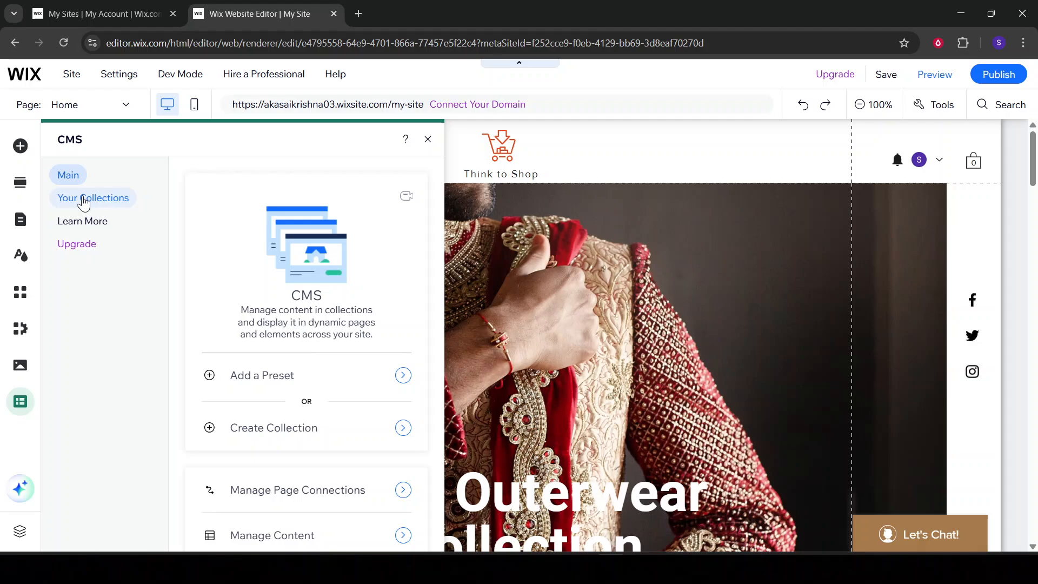
{"action": "scroll", "coordinate": [262, 371], "scroll_direction": "down", "scroll_amount": 2}
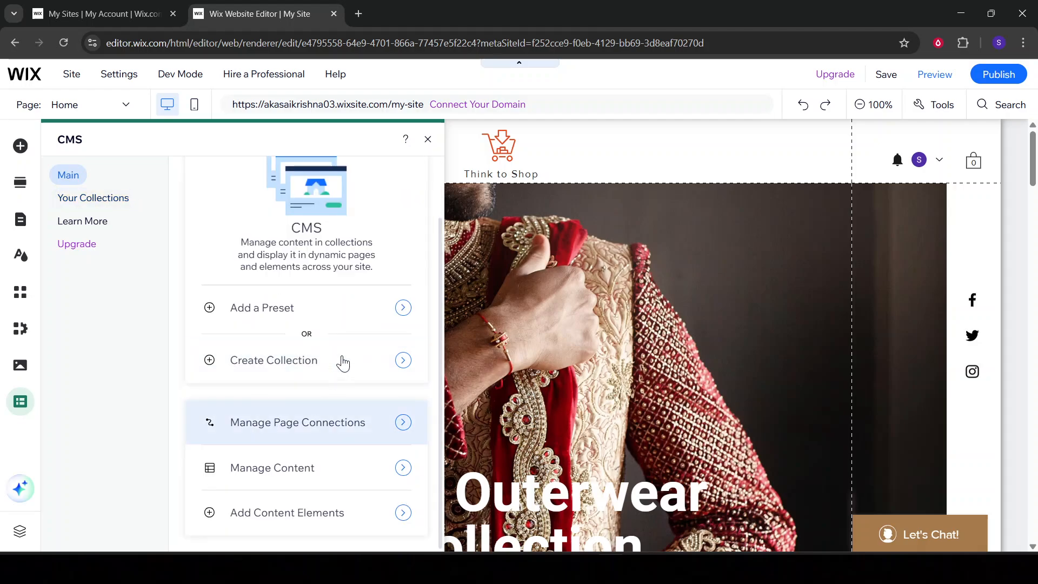
{"action": "left_click", "coordinate": [395, 362]}
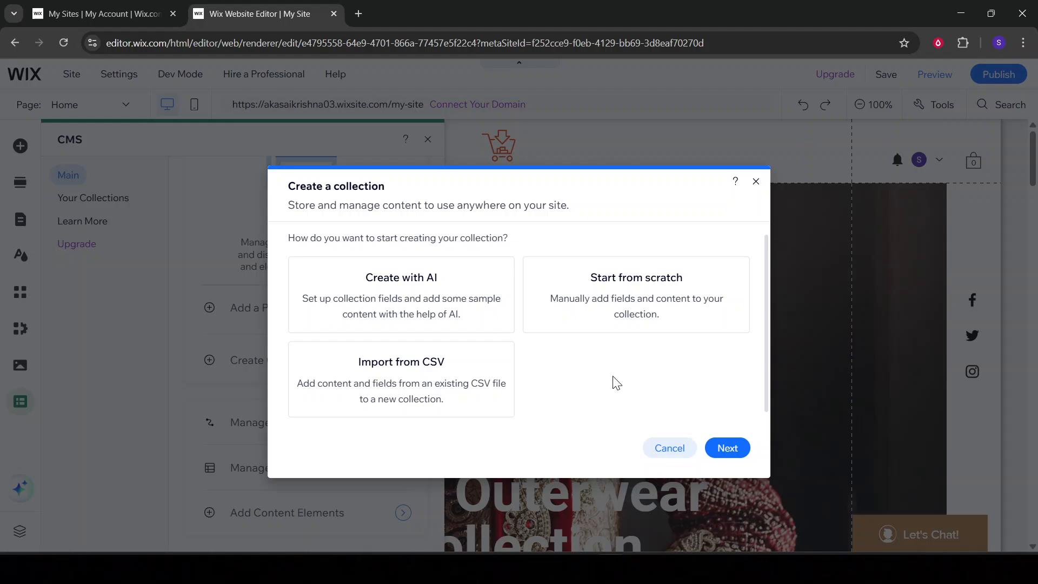
{"action": "left_click", "coordinate": [670, 448]}
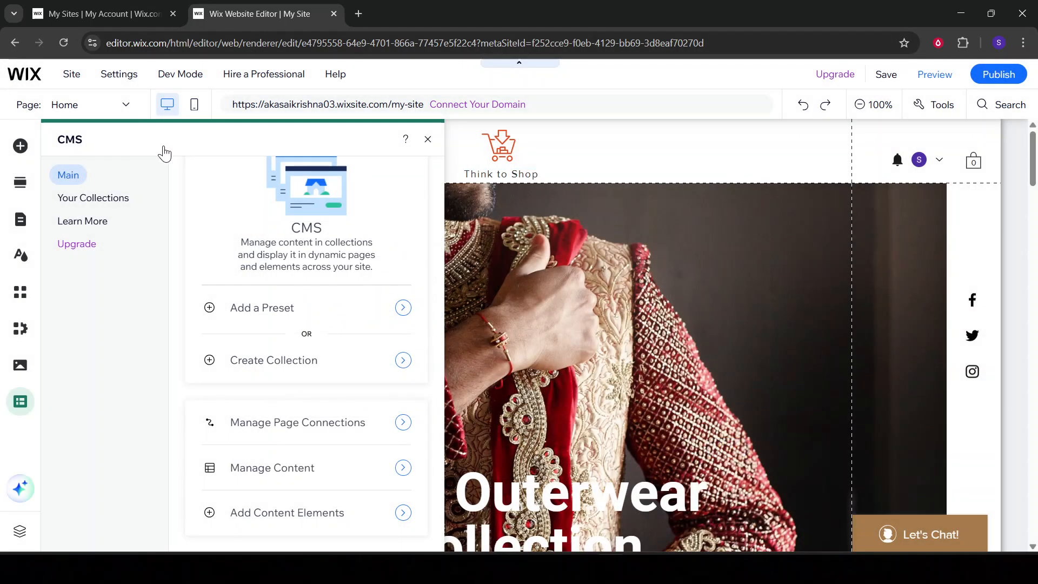
- View the settings of the Product Items collection and close them without changes
{"action": "left_click", "coordinate": [115, 198]}
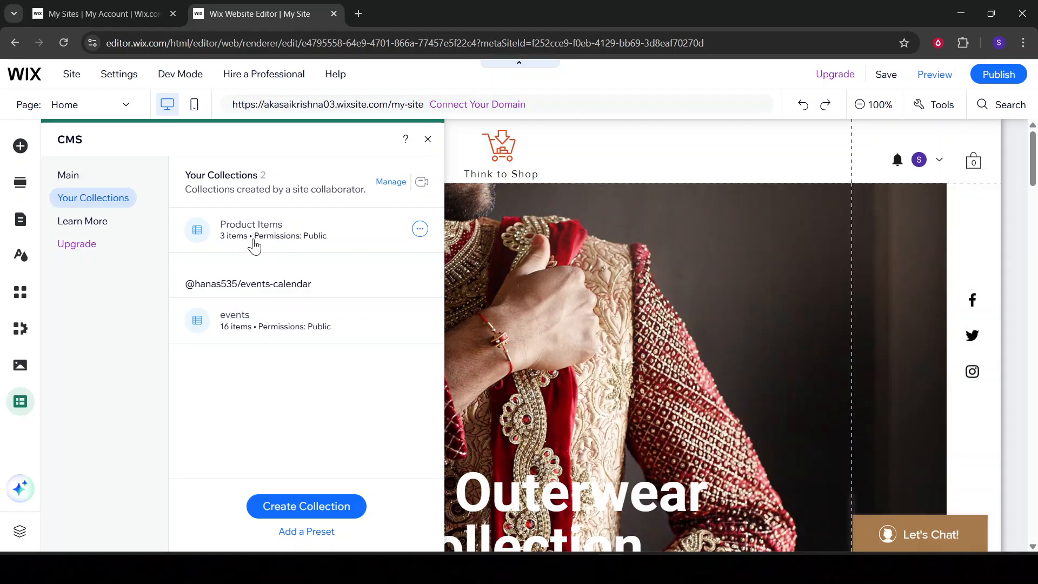
{"action": "left_click", "coordinate": [420, 229]}
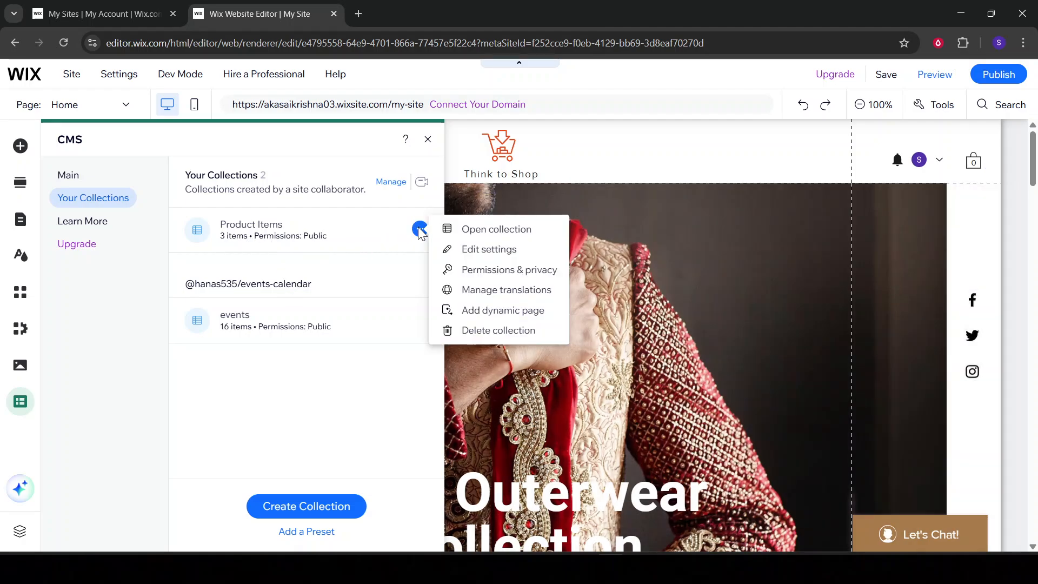
{"action": "left_click", "coordinate": [492, 249]}
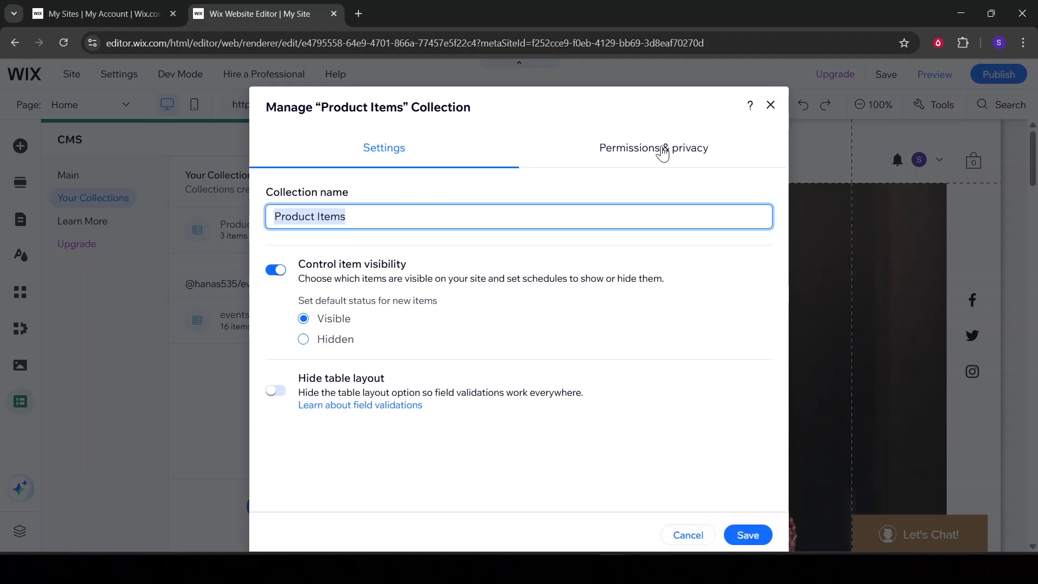
{"action": "left_click", "coordinate": [771, 105]}
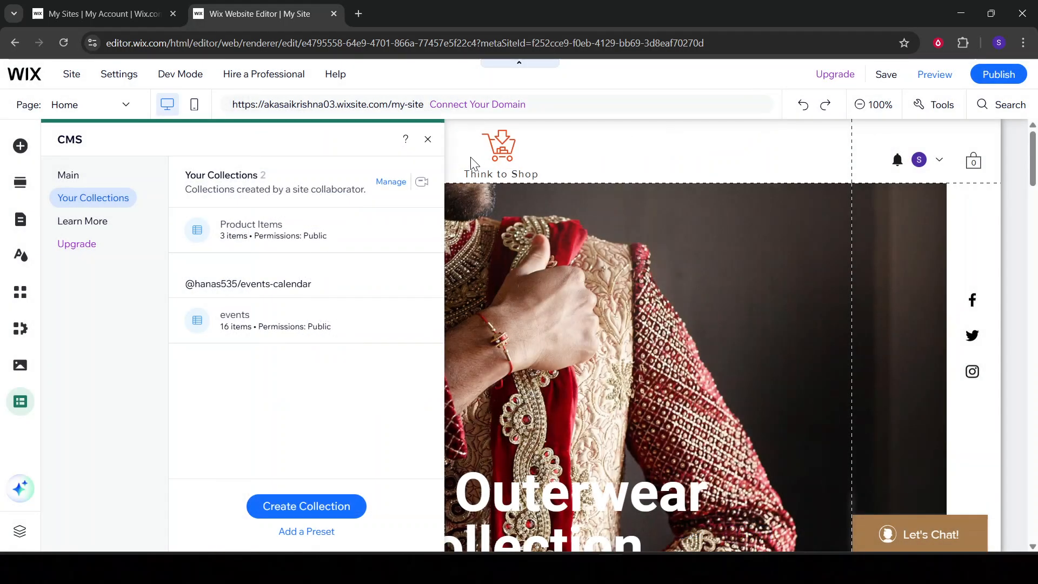
- Open the Product Items collection to view its items and fields, and close the CMS
{"action": "left_click", "coordinate": [425, 228]}
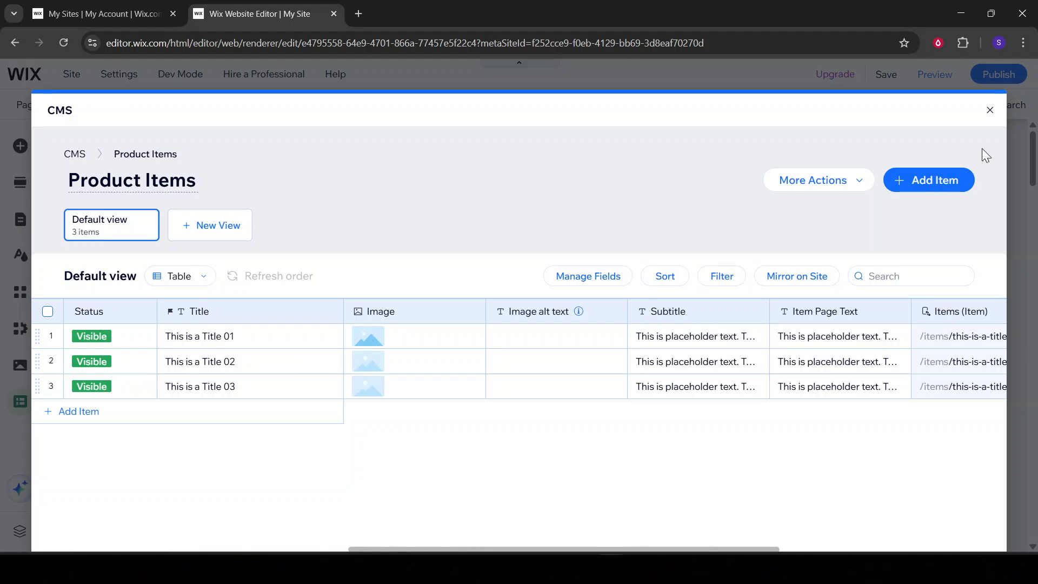
{"action": "left_click", "coordinate": [990, 111]}
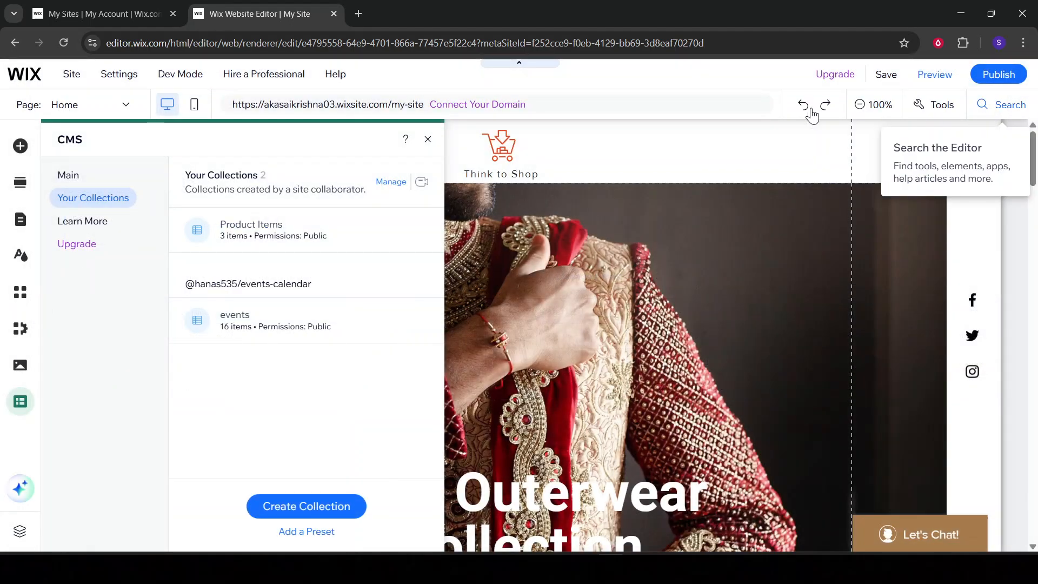
{"action": "left_click", "coordinate": [428, 140]}
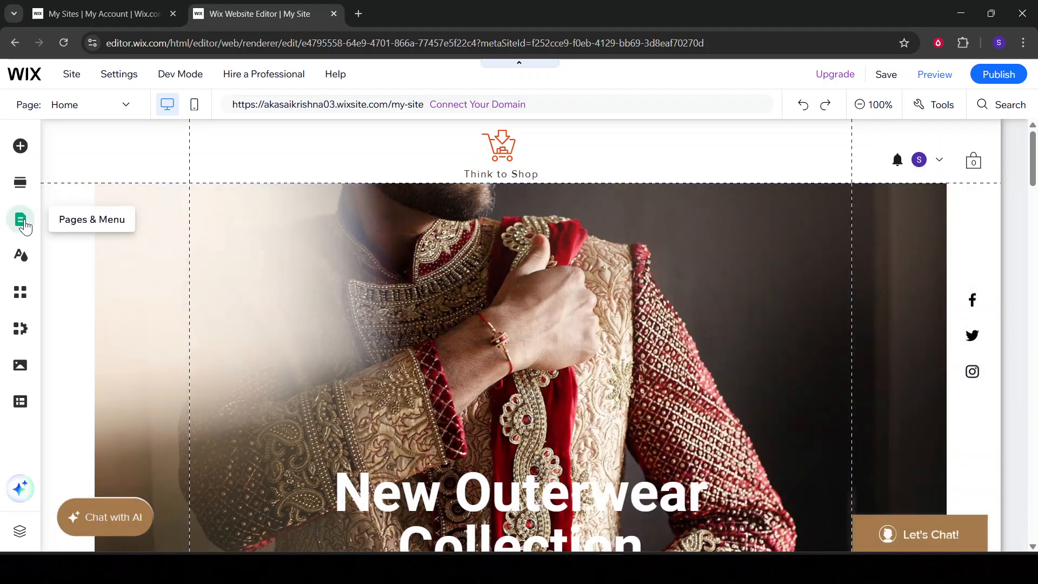
- Add a dynamic list page based on the Product Items collection to the site
{"action": "left_click", "coordinate": [22, 222]}
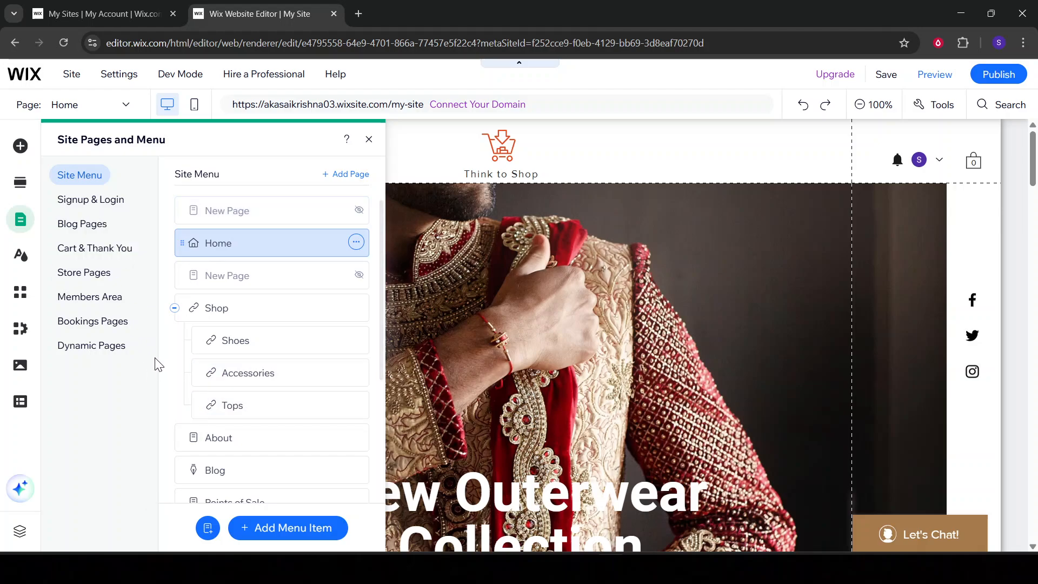
{"action": "left_click", "coordinate": [106, 347]}
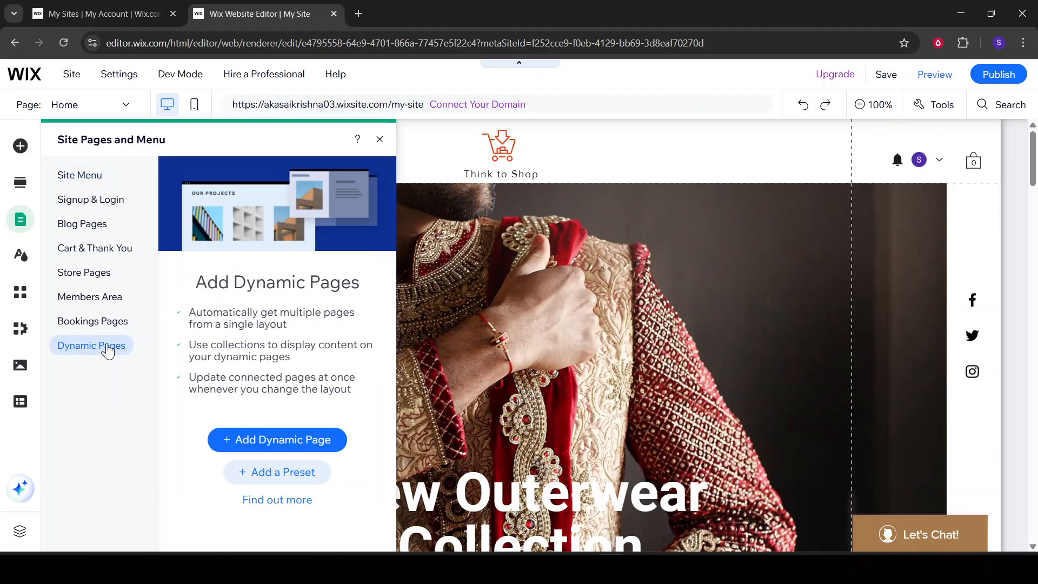
{"action": "left_click", "coordinate": [260, 440]}
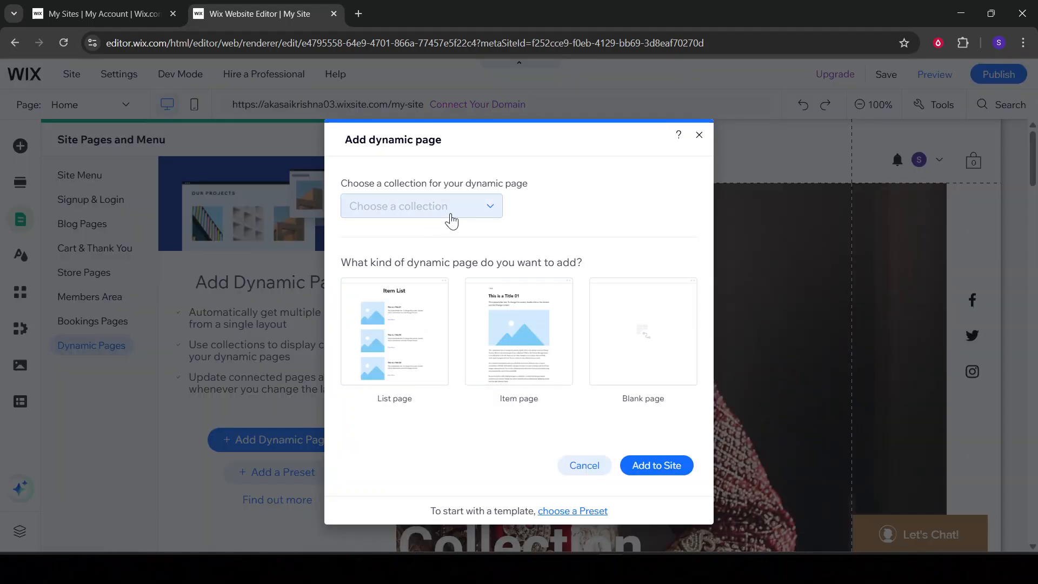
{"action": "left_click", "coordinate": [453, 216]}
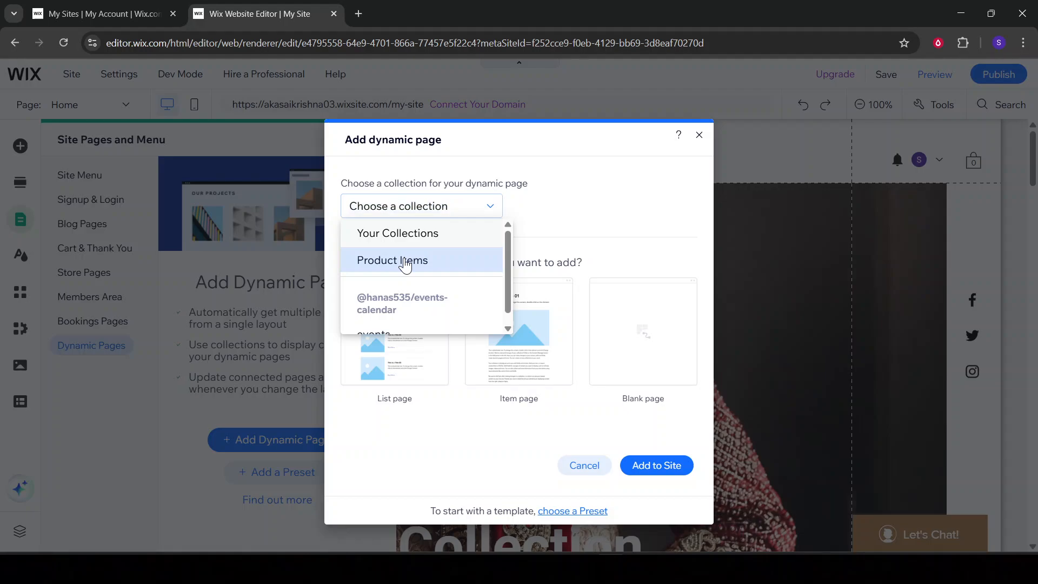
{"action": "left_click", "coordinate": [404, 260]}
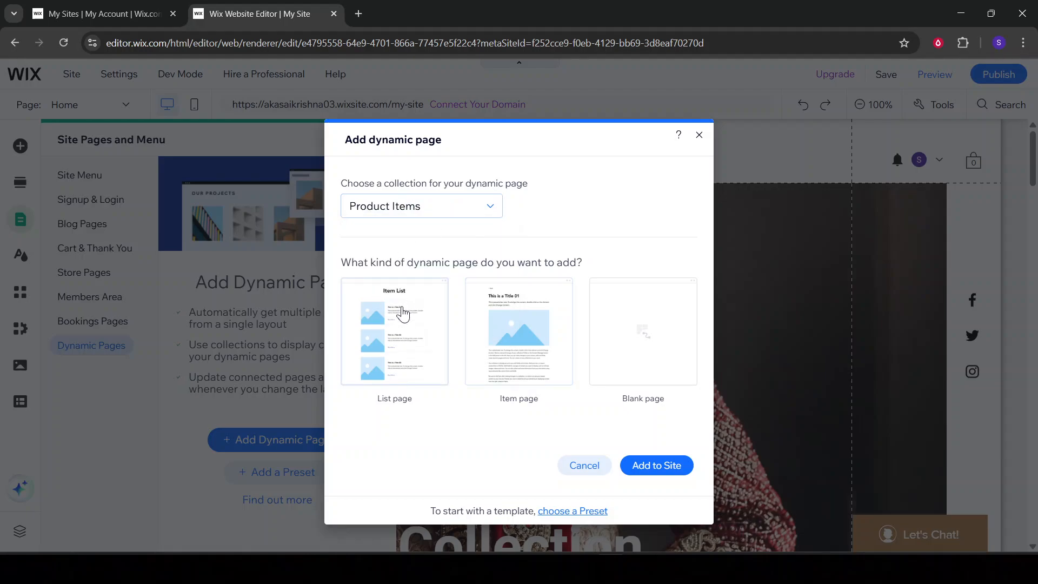
{"action": "left_click", "coordinate": [416, 337]}
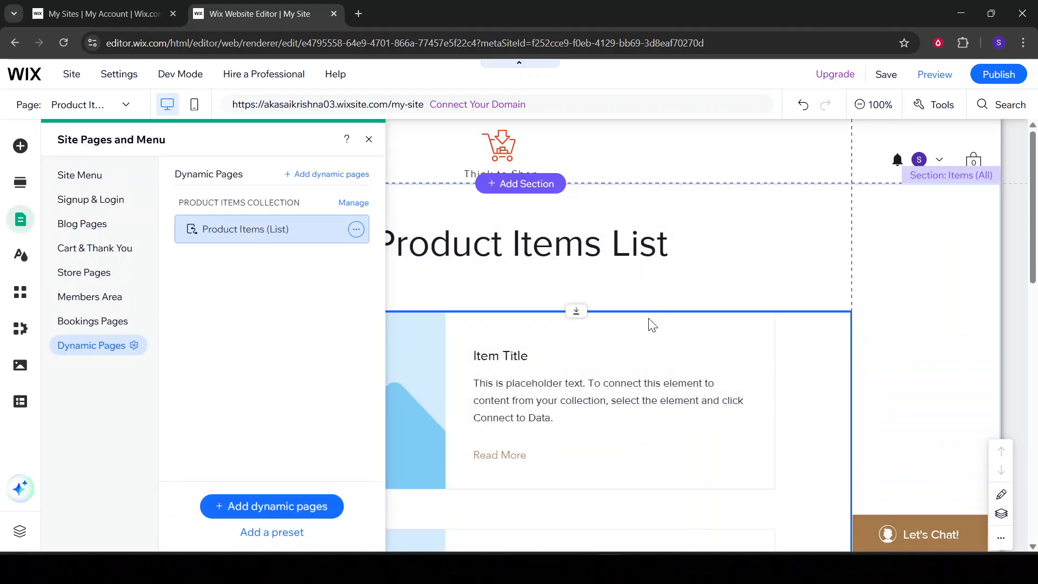
- Examine how the repeater's image, title and description on the Product Items list page connect to the dataset
{"action": "left_click", "coordinate": [535, 245]}
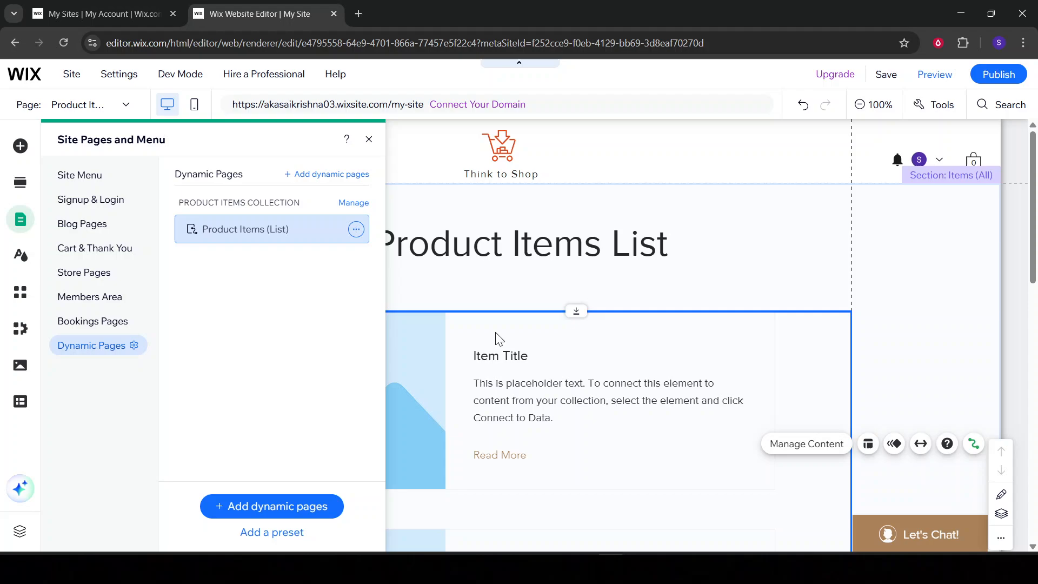
{"action": "left_click", "coordinate": [498, 361]}
{"action": "scroll", "coordinate": [491, 372], "scroll_direction": "down", "scroll_amount": 3}
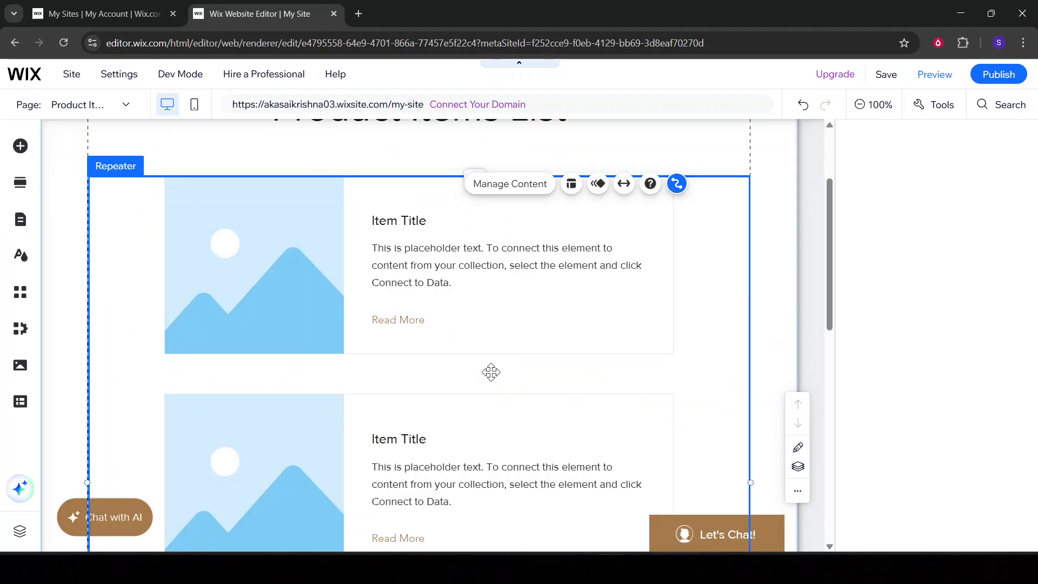
{"action": "scroll", "coordinate": [491, 372], "scroll_direction": "down", "scroll_amount": 4}
{"action": "scroll", "coordinate": [366, 408], "scroll_direction": "up", "scroll_amount": 4}
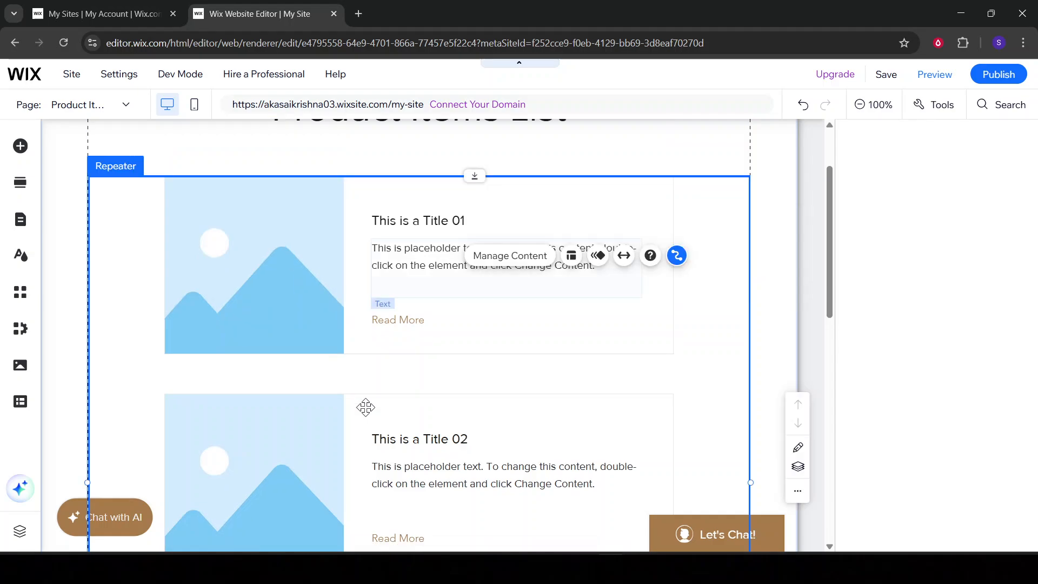
{"action": "scroll", "coordinate": [366, 409], "scroll_direction": "up", "scroll_amount": 3}
{"action": "left_click", "coordinate": [304, 377]}
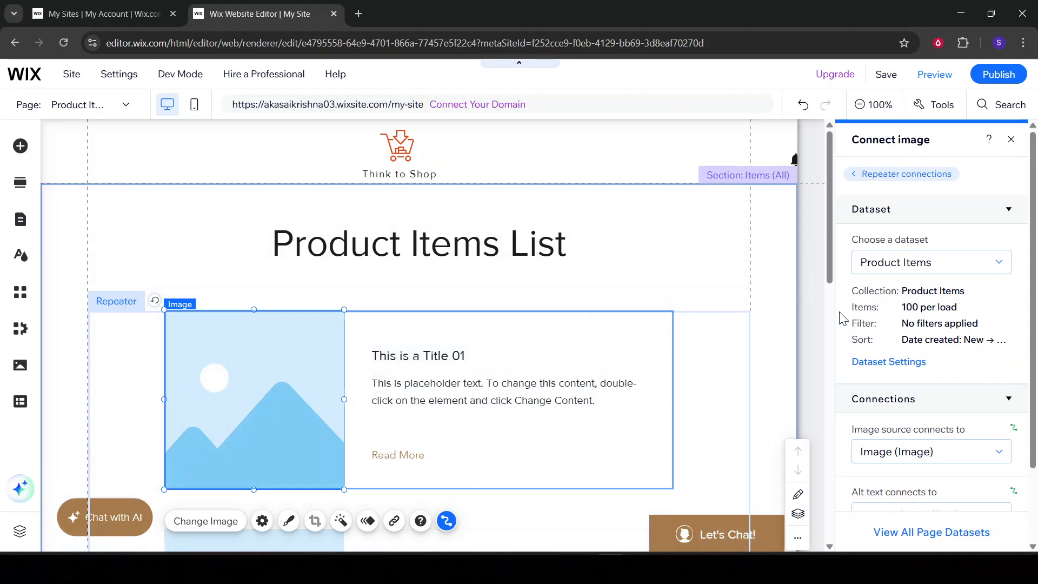
{"action": "scroll", "coordinate": [931, 428], "scroll_direction": "down", "scroll_amount": 2}
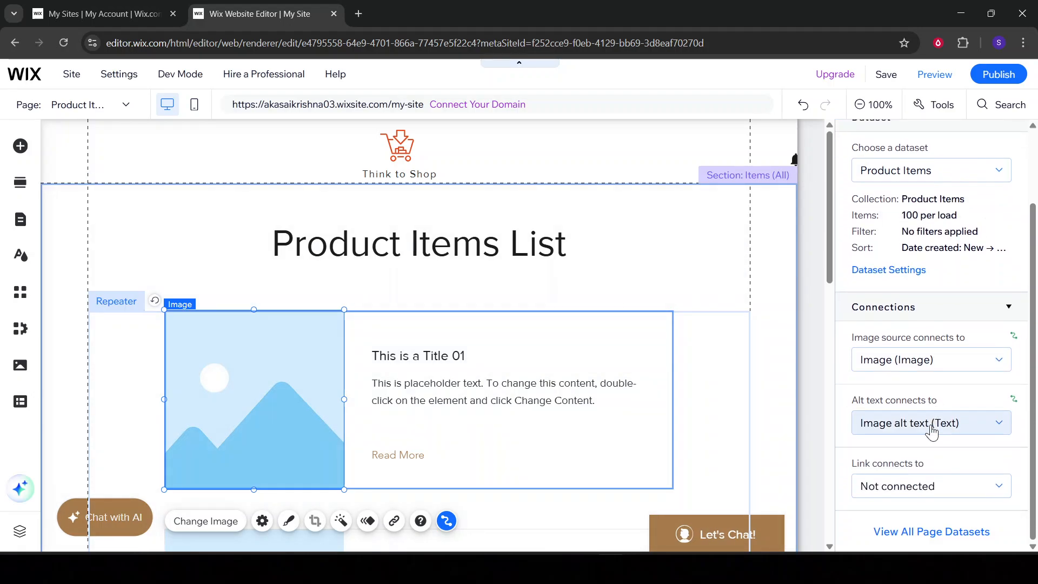
{"action": "left_click", "coordinate": [465, 383]}
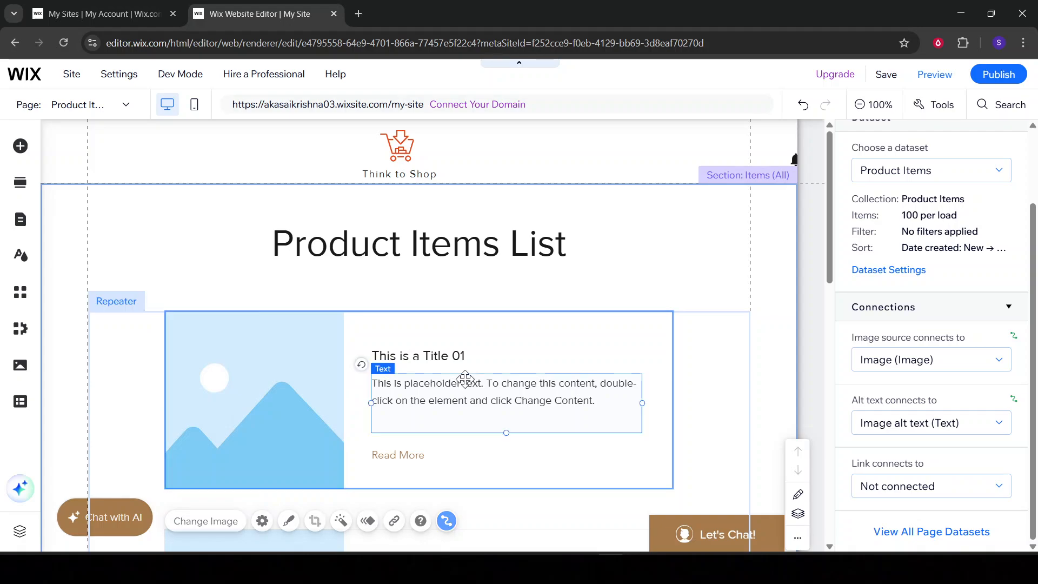
{"action": "left_click", "coordinate": [388, 359]}
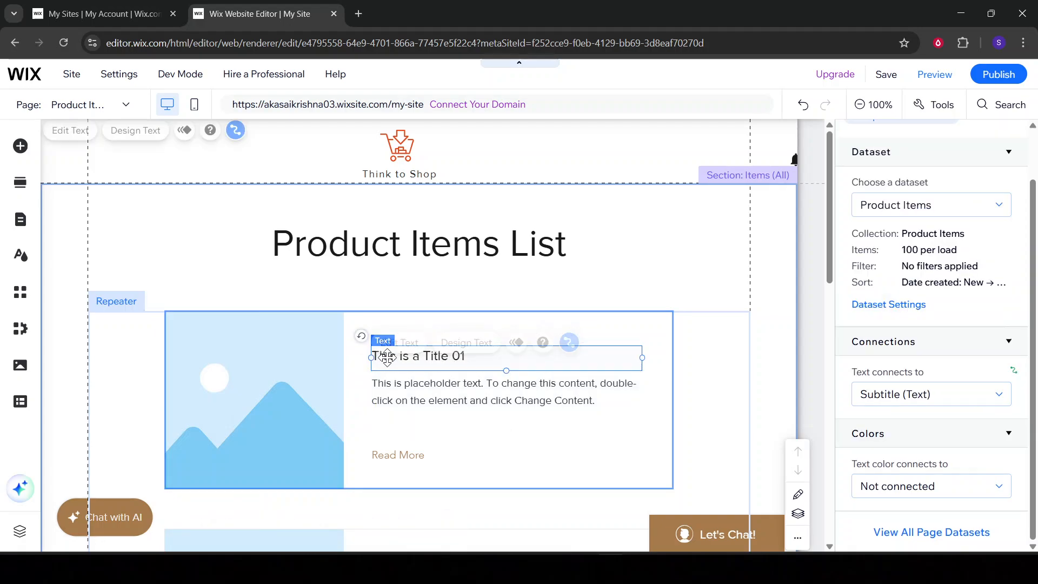
{"action": "left_click", "coordinate": [301, 371]}
- Close the image connection settings and review the whole Product Items list page from heading to footer
{"action": "scroll", "coordinate": [609, 276], "scroll_direction": "down", "scroll_amount": 10}
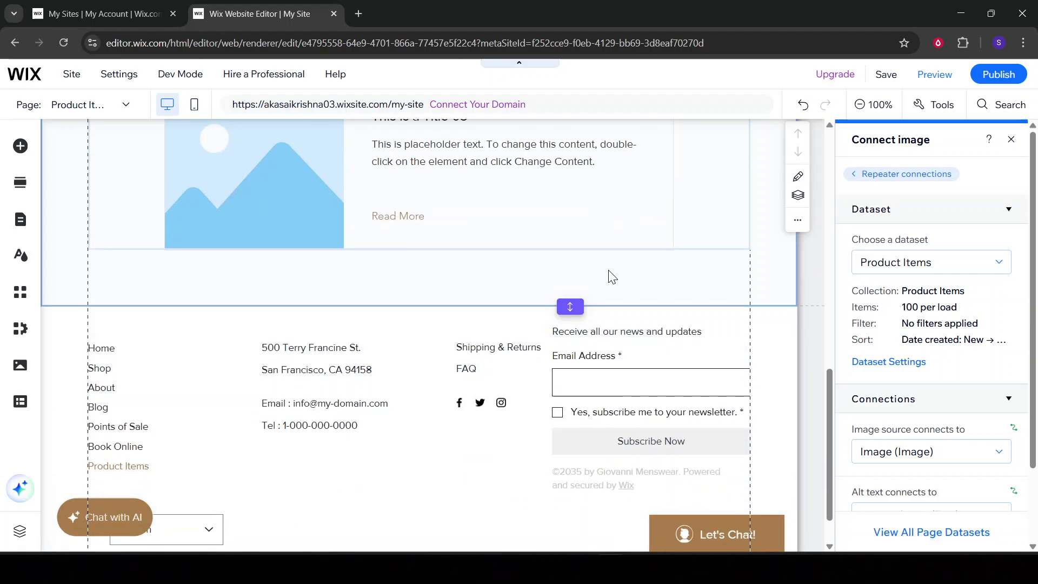
{"action": "scroll", "coordinate": [609, 276], "scroll_direction": "up", "scroll_amount": 10}
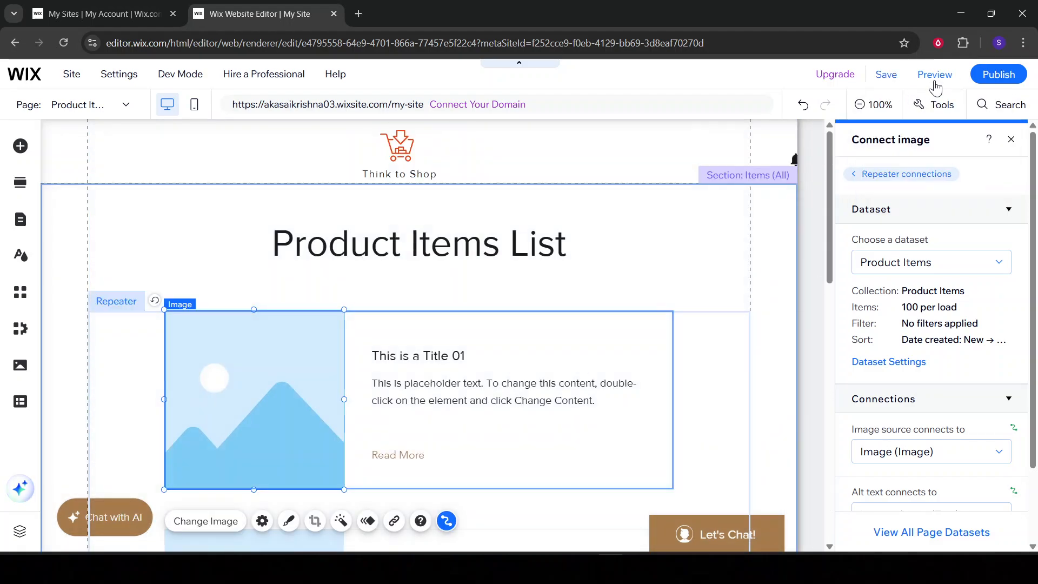
{"action": "left_click", "coordinate": [1011, 138]}
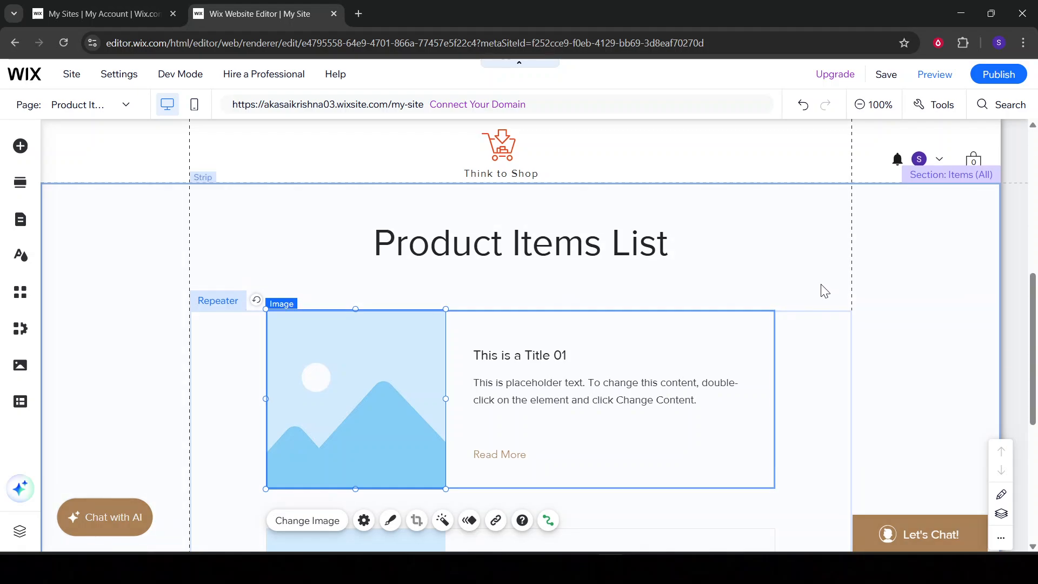
{"action": "scroll", "coordinate": [822, 290], "scroll_direction": "down", "scroll_amount": 5}
{"action": "scroll", "coordinate": [822, 290], "scroll_direction": "up", "scroll_amount": 5}
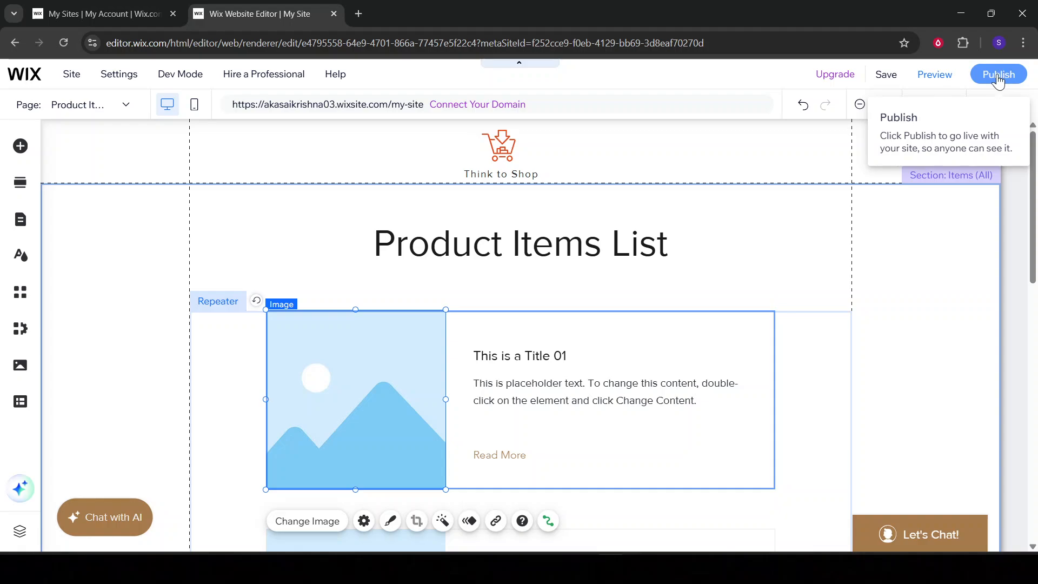
{"action": "scroll", "coordinate": [773, 294], "scroll_direction": "down", "scroll_amount": 5}
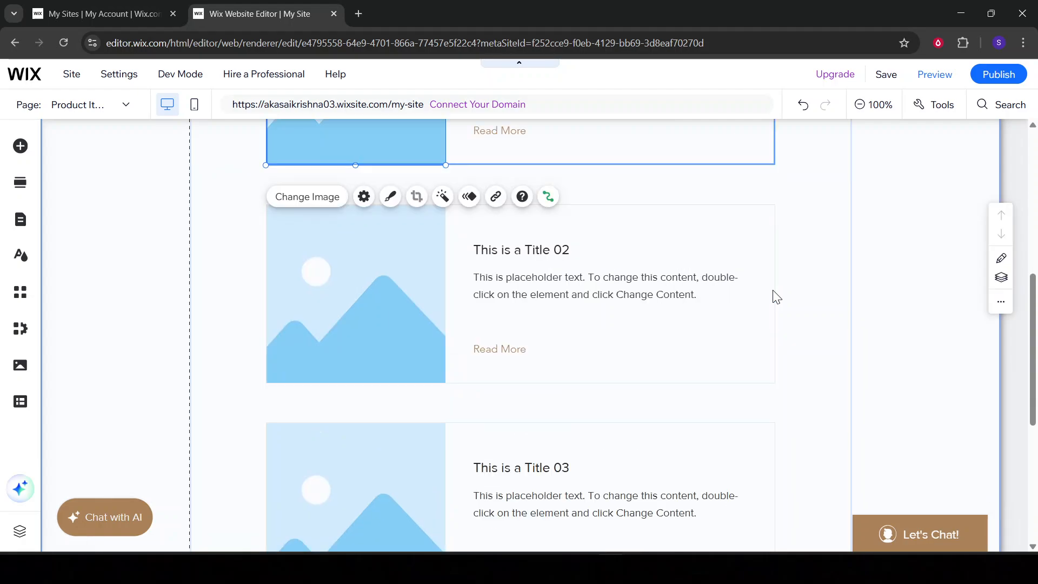
{"action": "scroll", "coordinate": [777, 296], "scroll_direction": "down", "scroll_amount": 5}
{"action": "scroll", "coordinate": [776, 296], "scroll_direction": "up", "scroll_amount": 4}
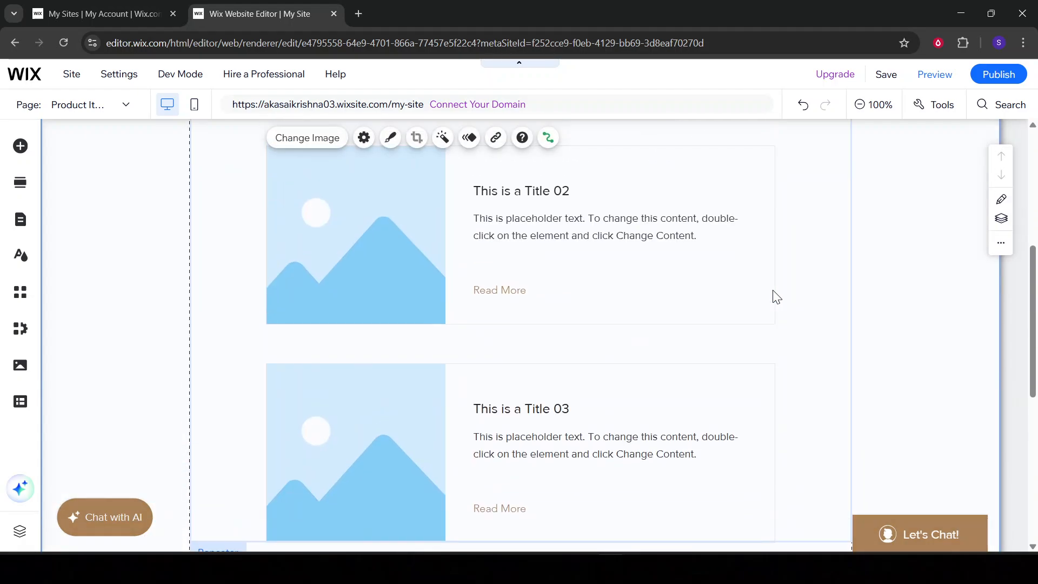
{"action": "scroll", "coordinate": [776, 296], "scroll_direction": "up", "scroll_amount": 6}
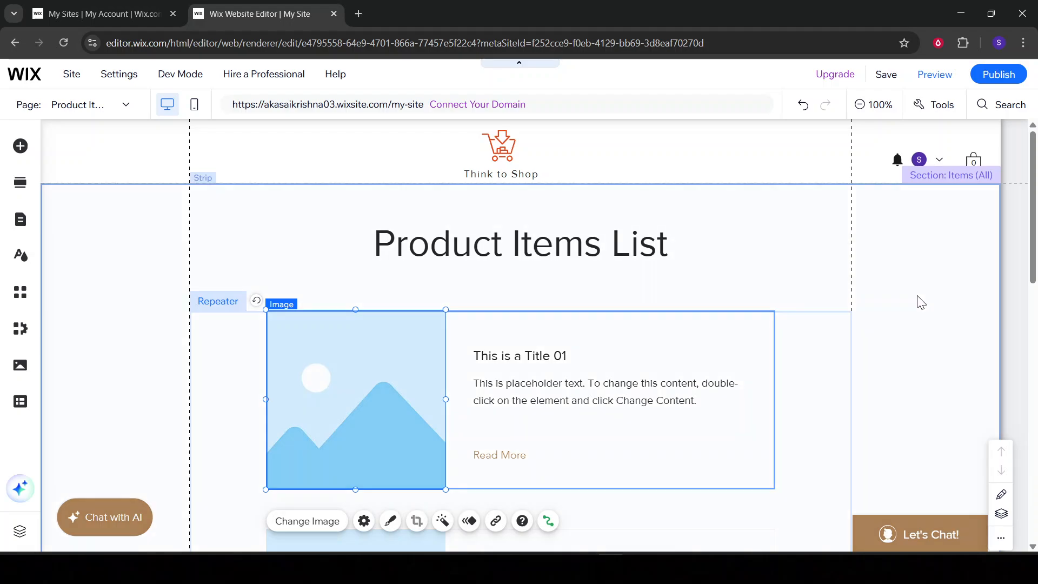